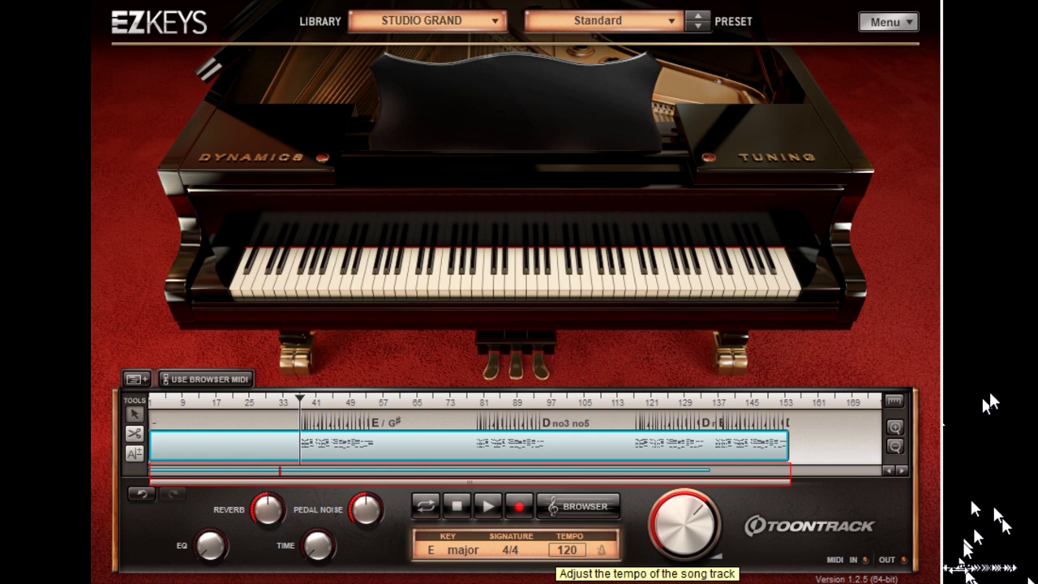
Set the song track's tempo to 144 BPM.
click(567, 550)
double_click(567, 550)
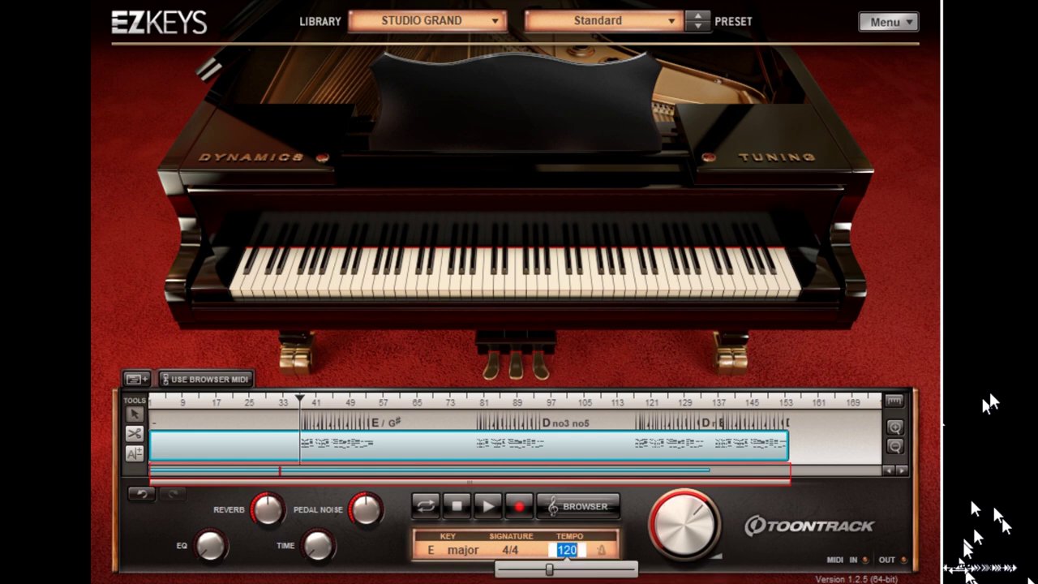
text(144)
key(Return)
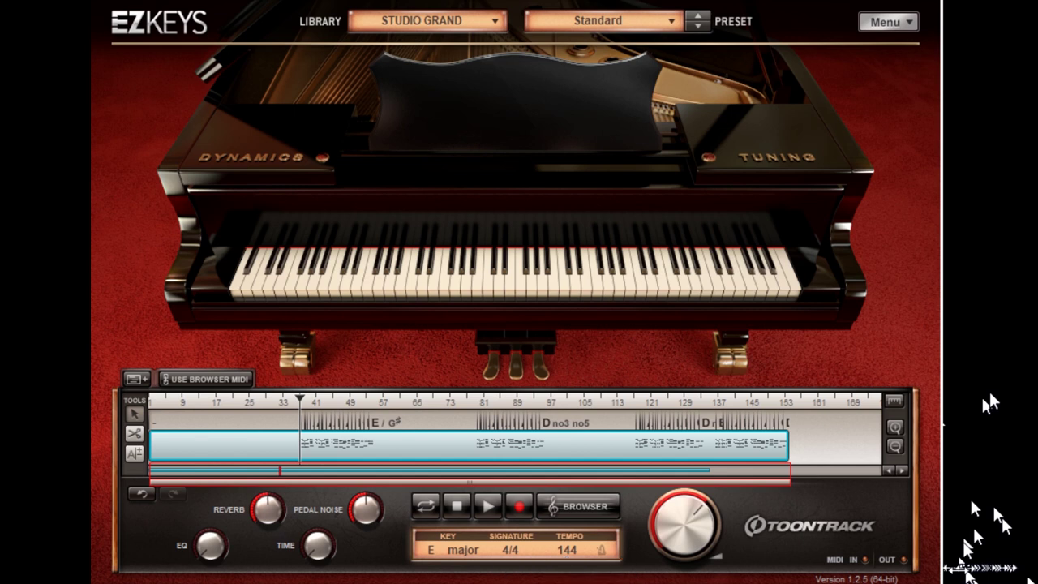
Play back the piano song track at the new tempo, starting from about bar 37, and check its later section.
key(space)
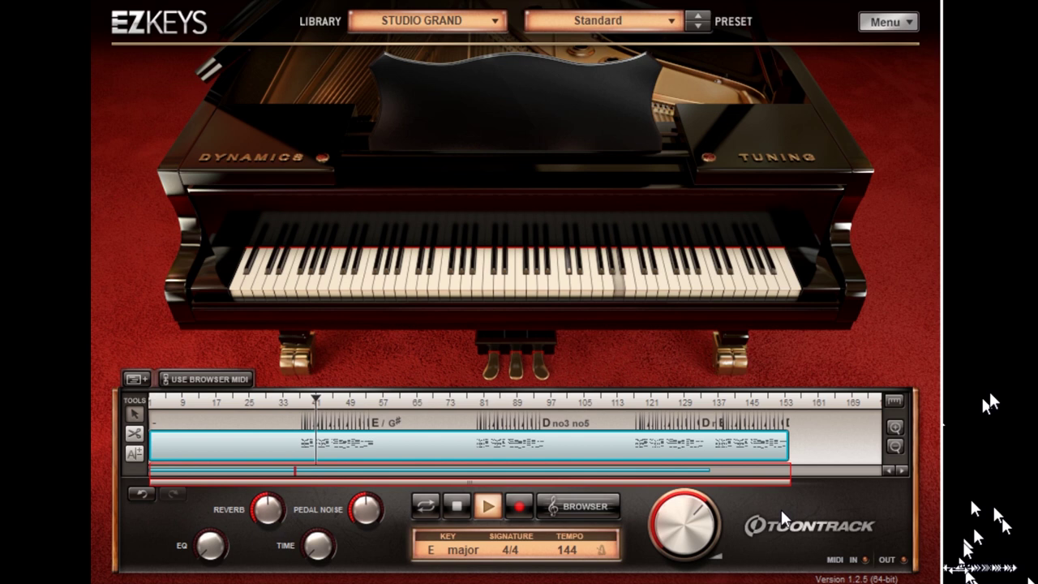
key(space)
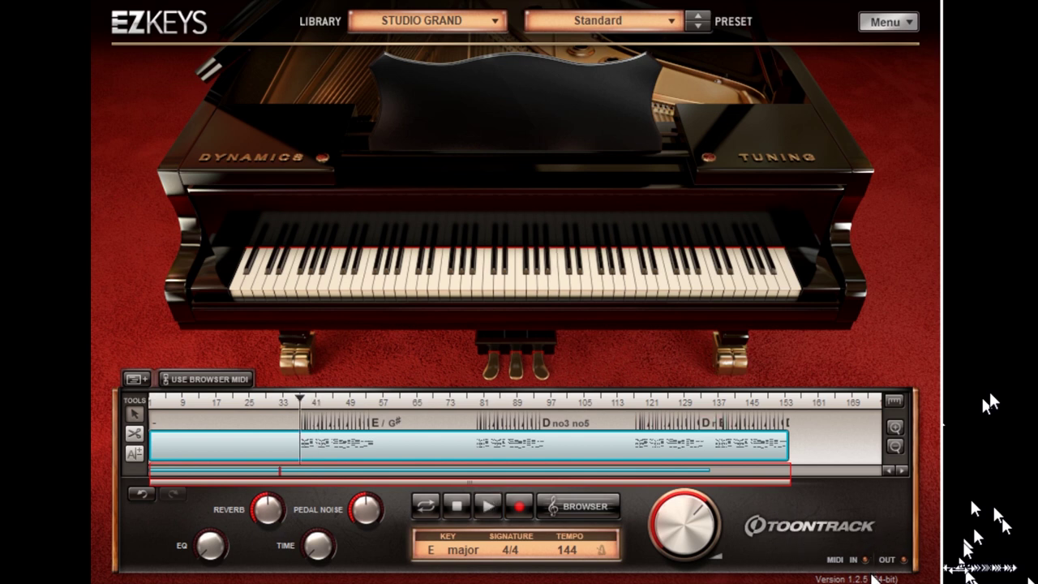
key(4)
key(space)
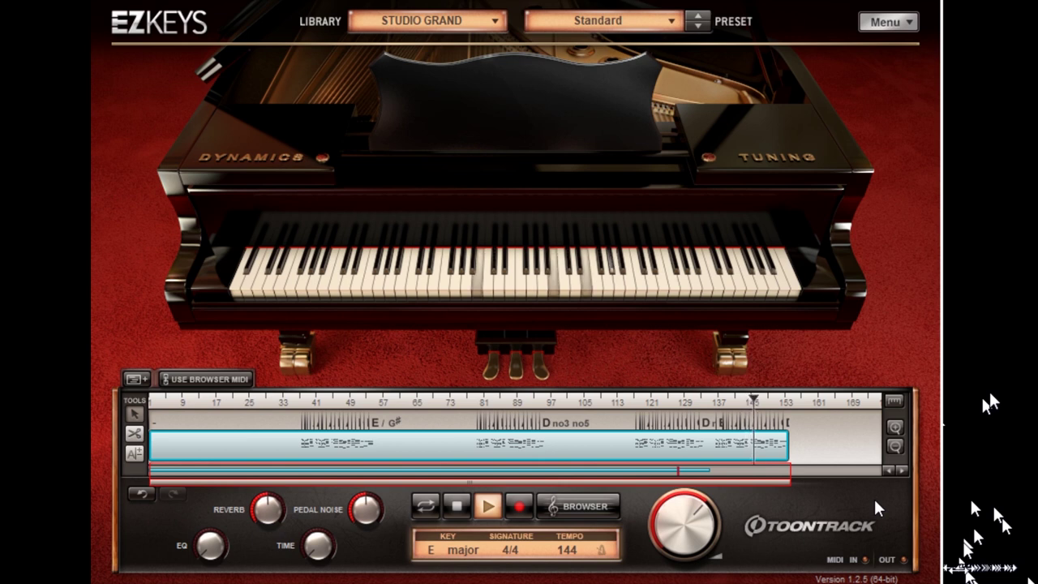
key(space)
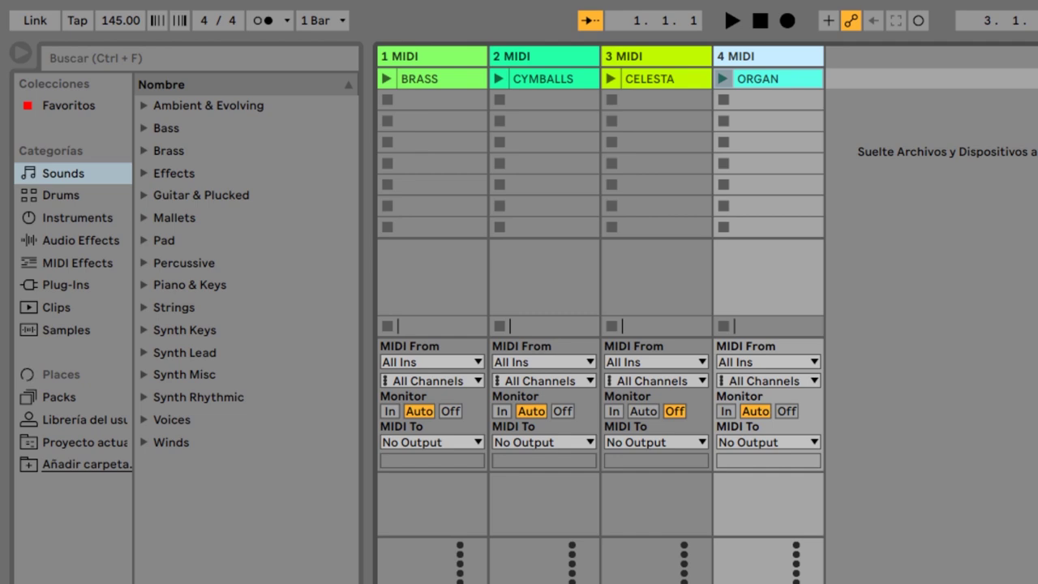
Switch to Ableton Live, search Sounds for "brass", load Brassinski.adg onto the 1 MIDI track and audition its BRASS clip.
click(228, 58)
text(br)
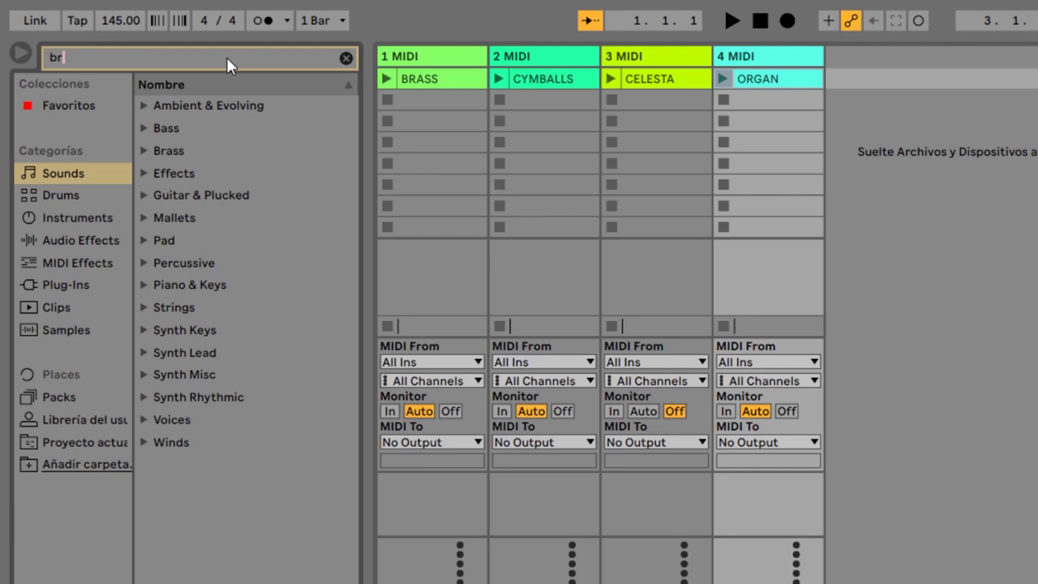
text(ass)
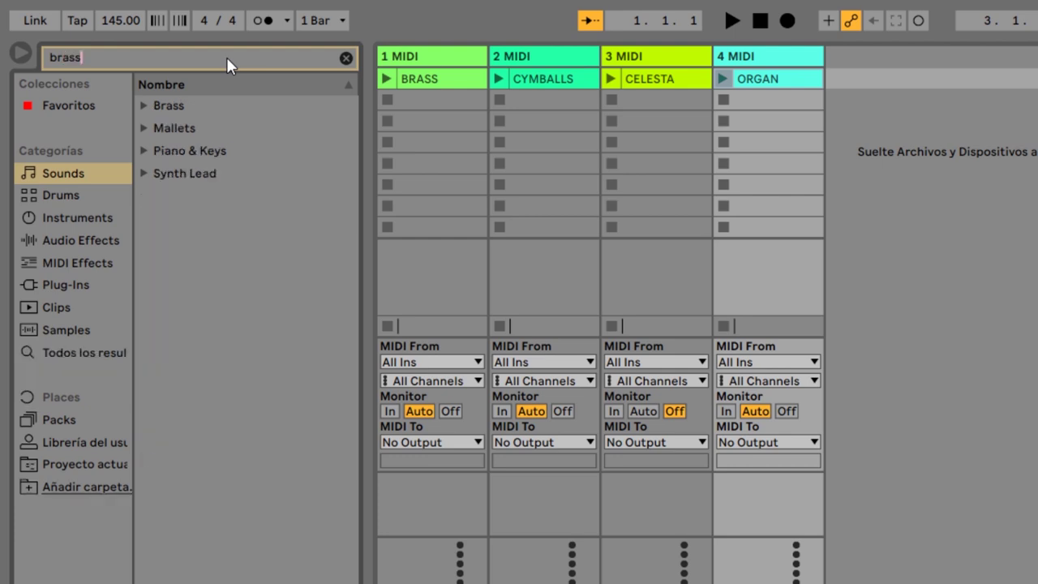
click(146, 106)
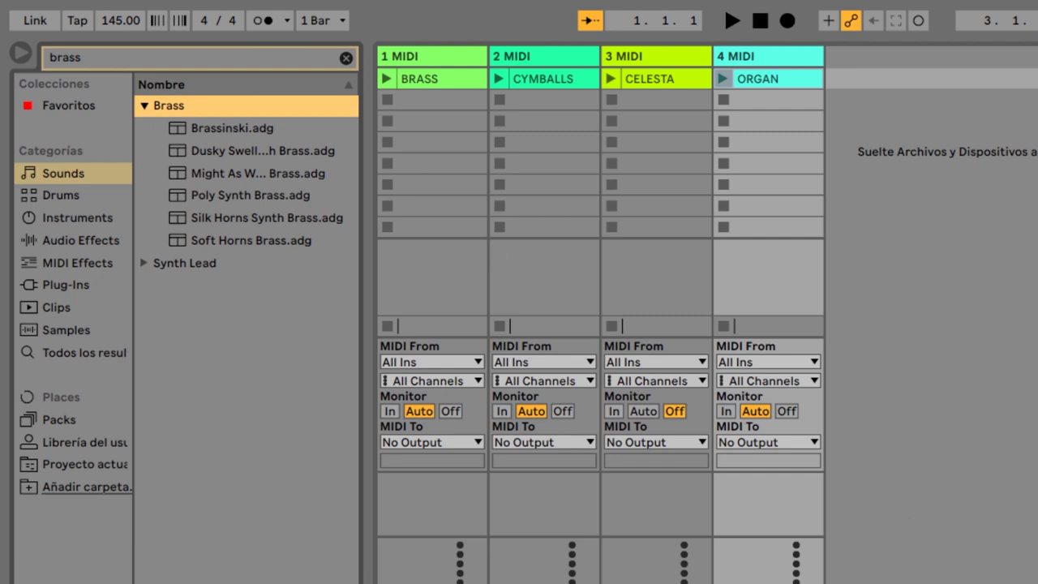
click(433, 58)
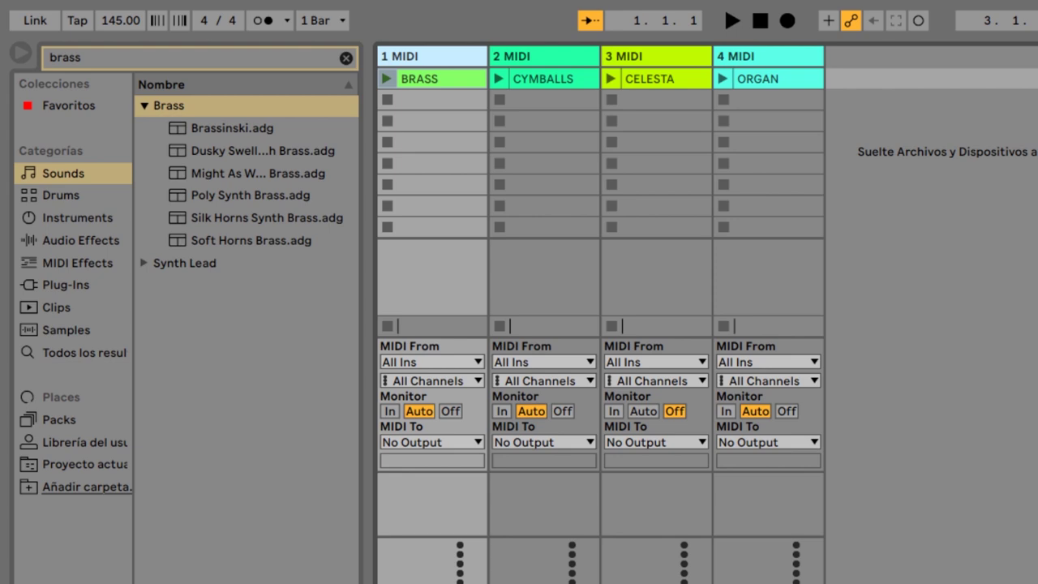
drag(234, 127, 429, 59)
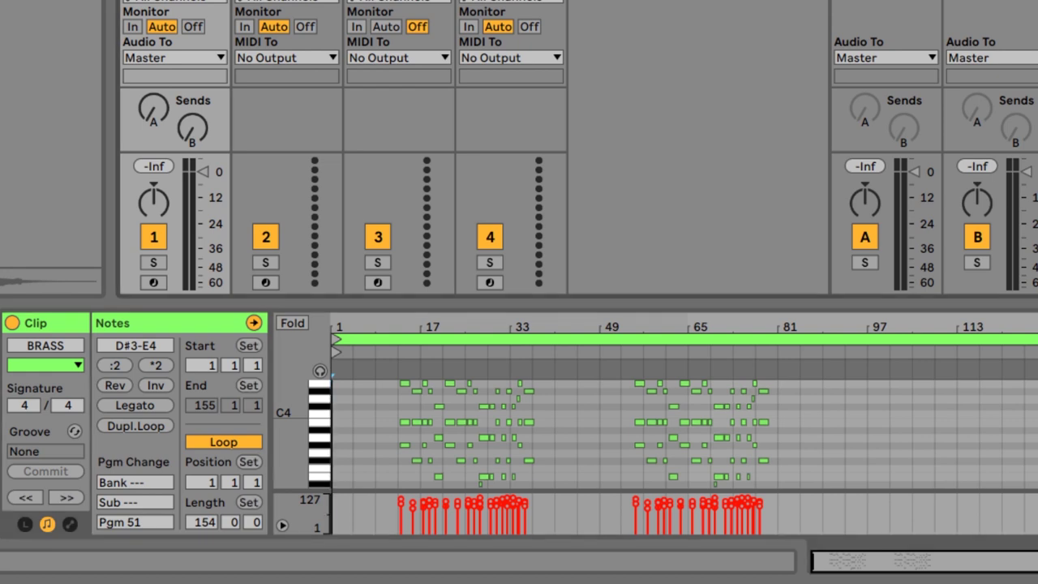
key(space)
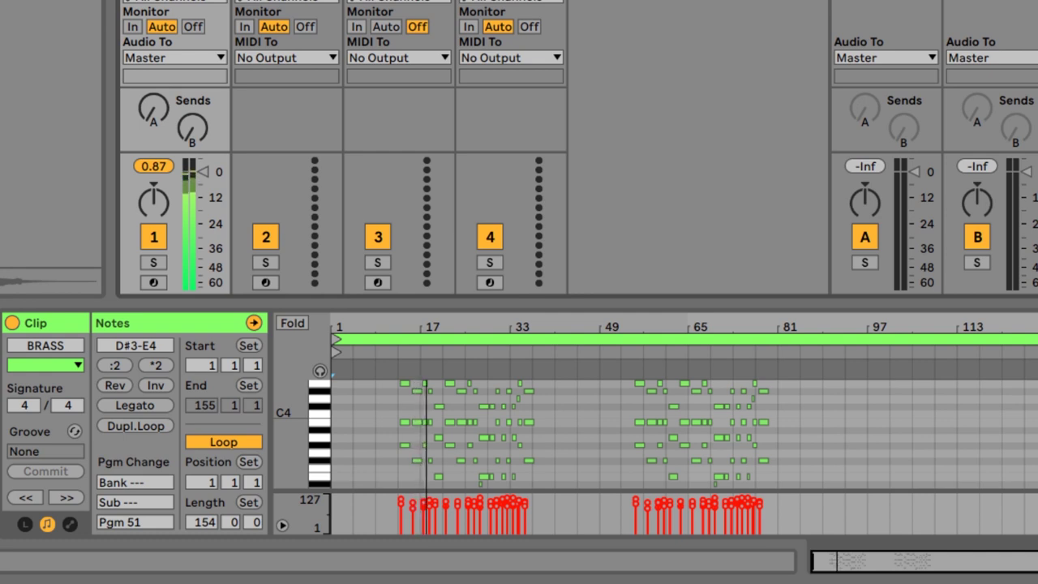
key(space)
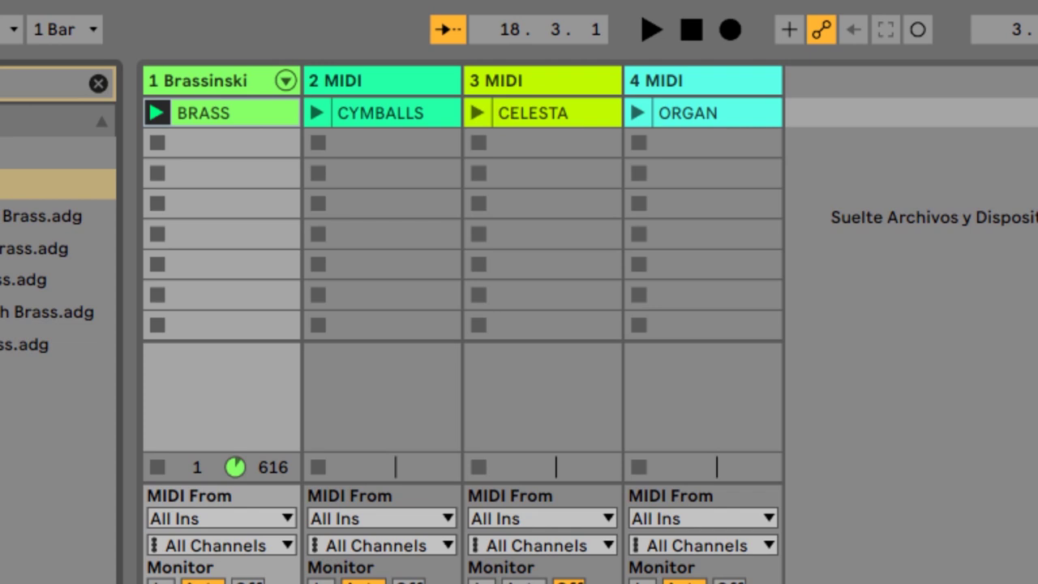
Freeze and flatten the 1 Brassinski track into an audio clip.
click(219, 81)
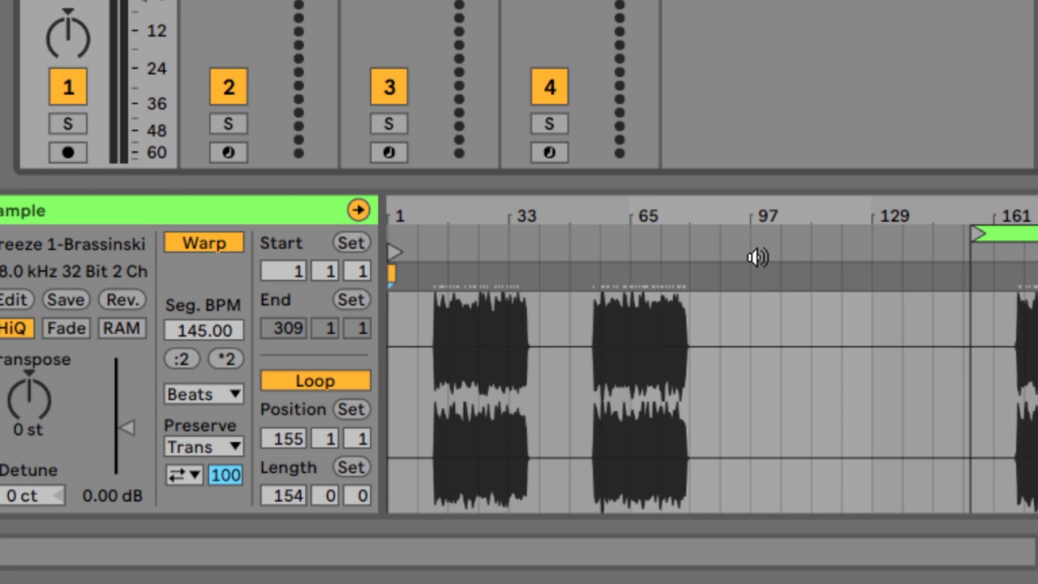
click(476, 267)
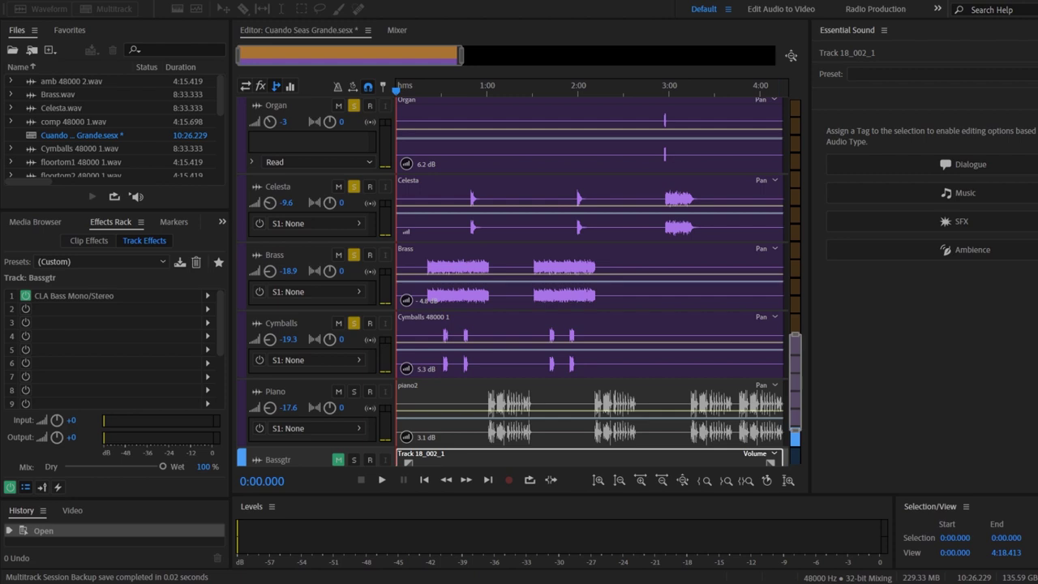
Switch to the Cuando Seas Grande.sesx session in Adobe Audition and turn off solo on the Organ, Celesta, Brass and Cymballs tracks.
drag(795, 377, 798, 355)
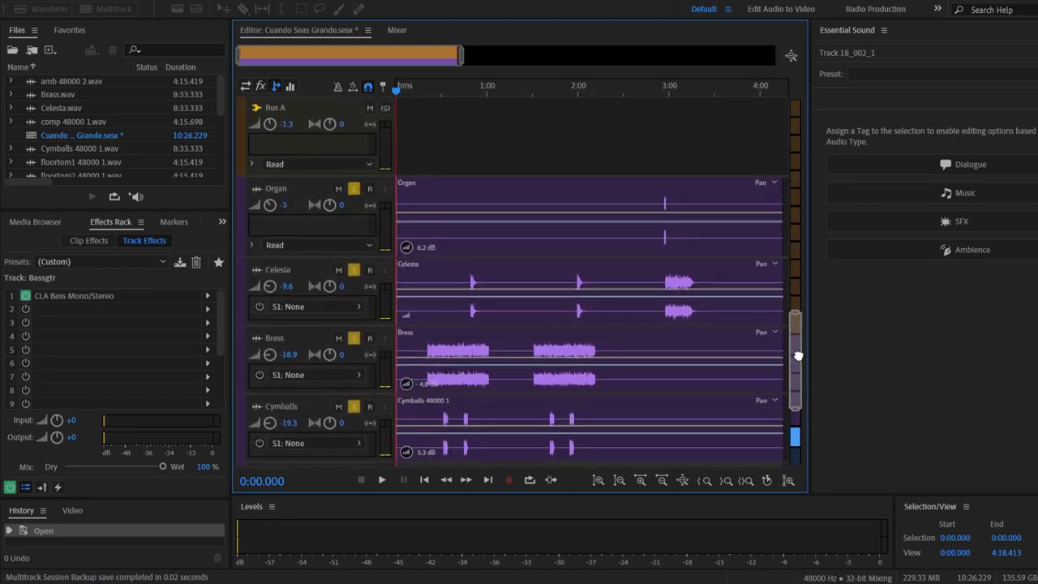
click(354, 191)
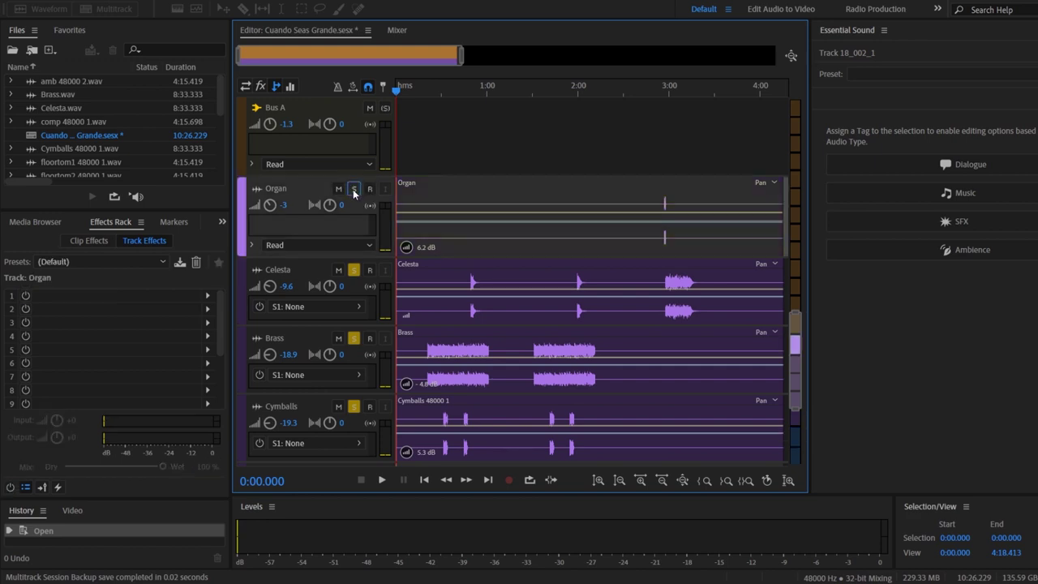
click(353, 270)
click(354, 339)
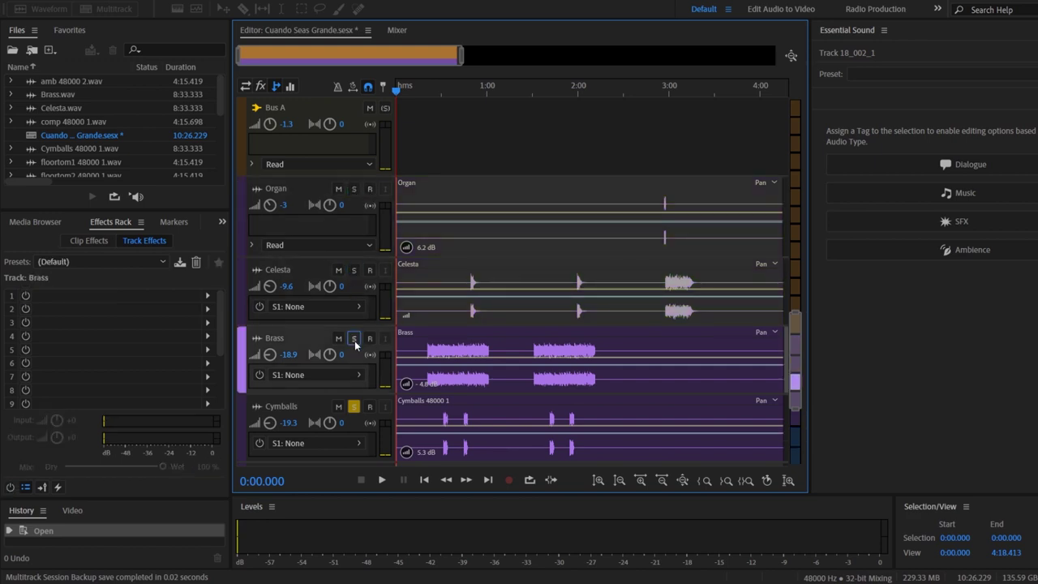
click(353, 406)
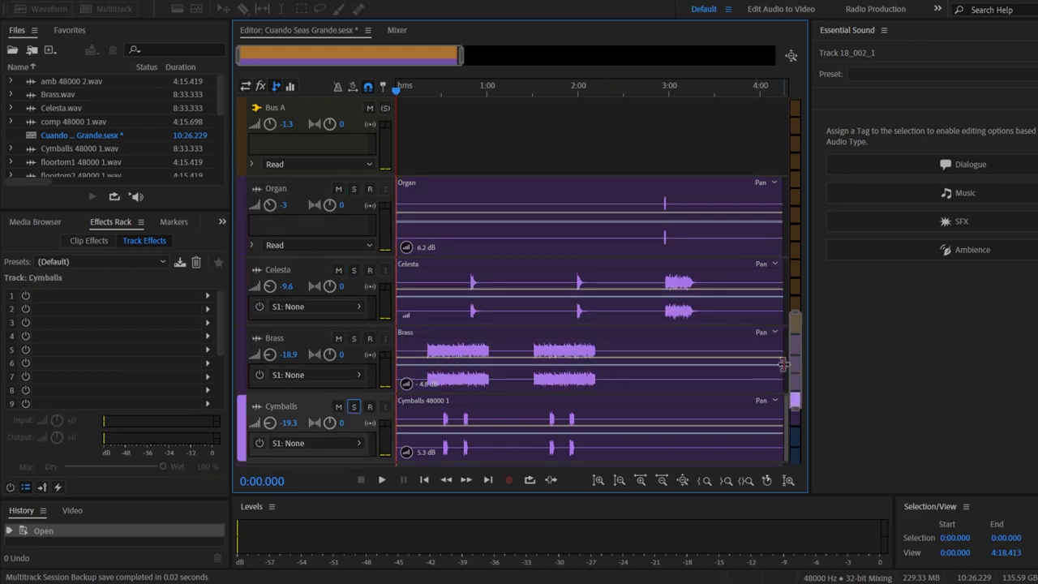
mouse_move(788, 361)
mouse_down()
mouse_move(792, 386)
mouse_move(792, 373)
mouse_up()
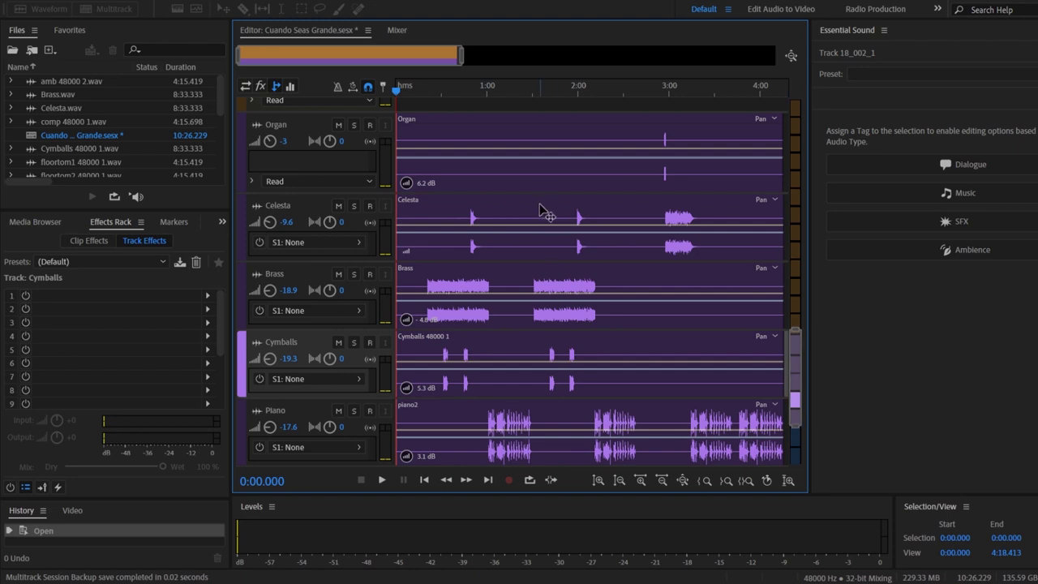
Review the mixer's channel strips from Cymballs back to Amb and return to the multitrack editor.
click(397, 30)
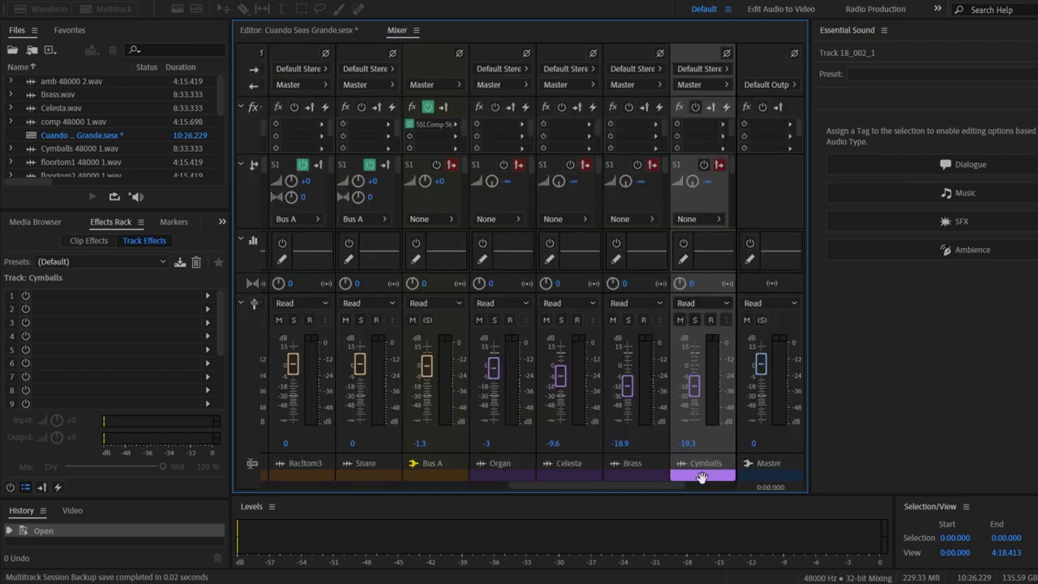
drag(545, 486, 264, 479)
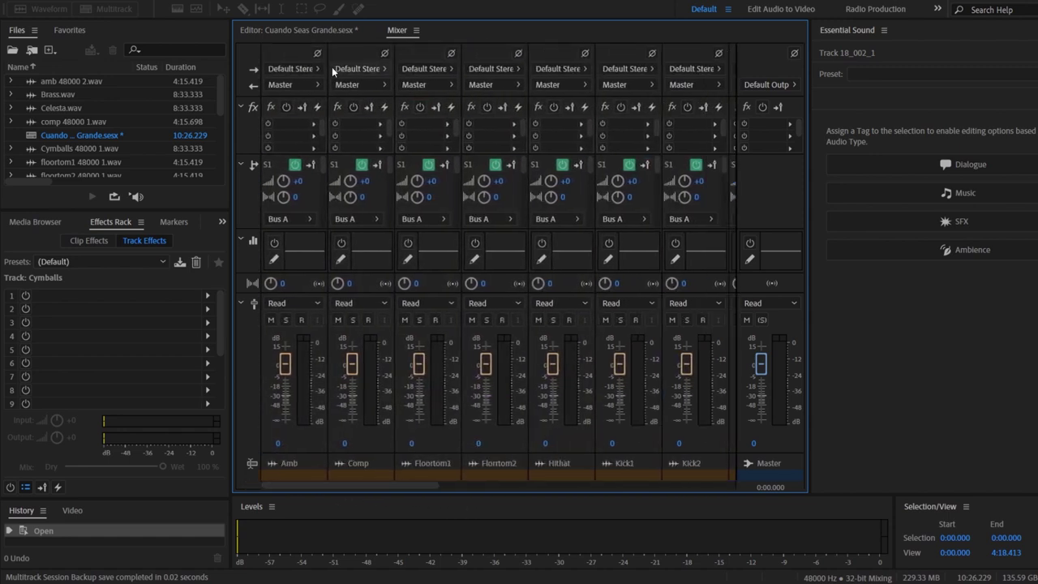
click(298, 30)
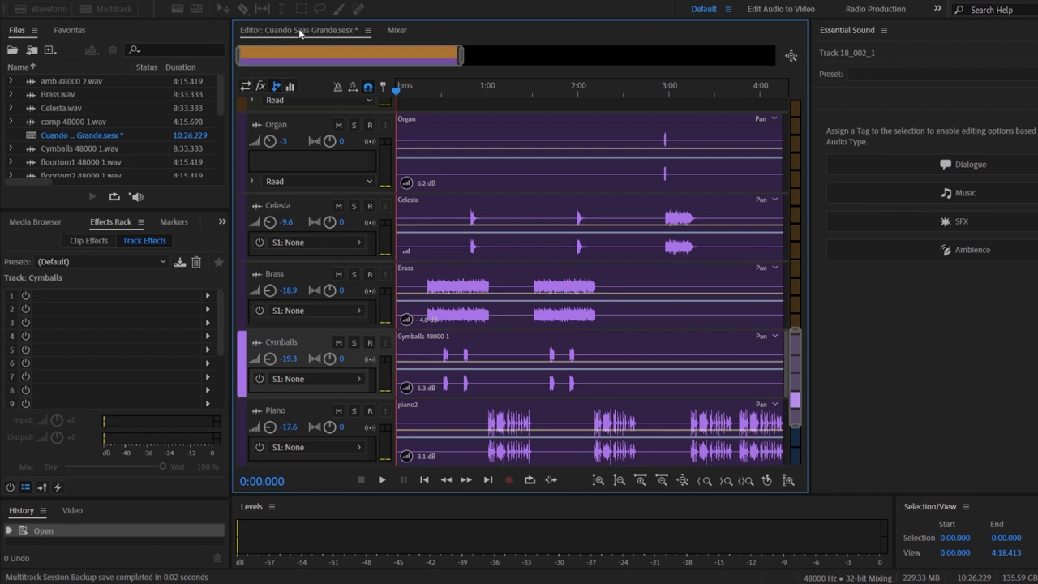
Play the full mix from the beginning and again from about 1:18, and stop playback.
key(space)
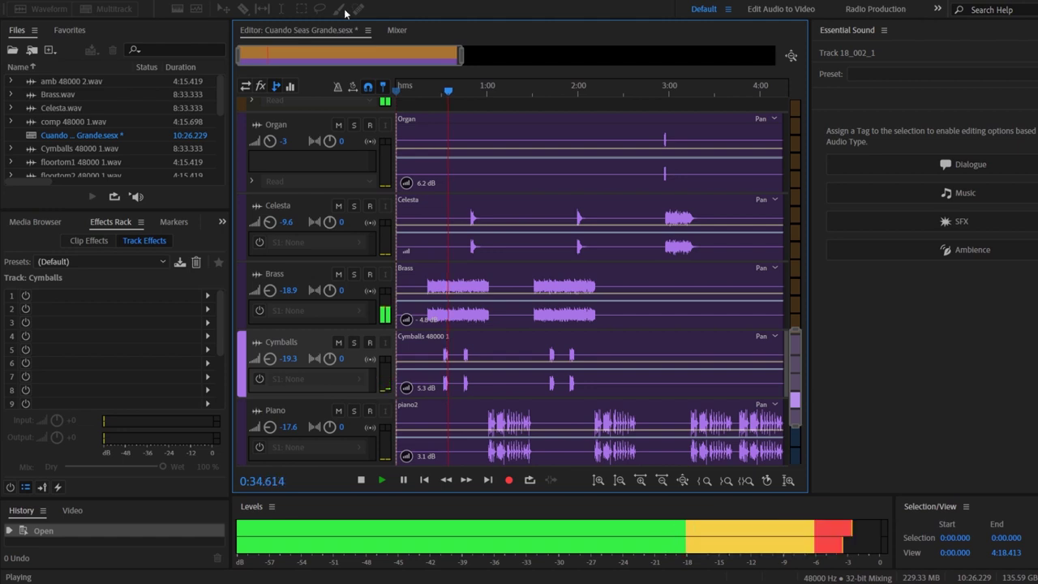
click(514, 91)
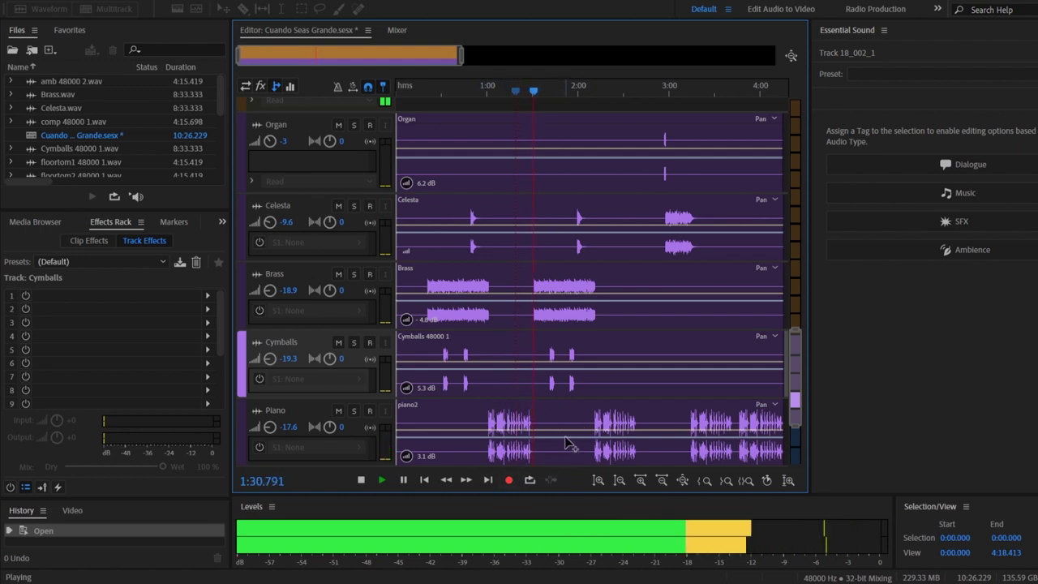
key(space)
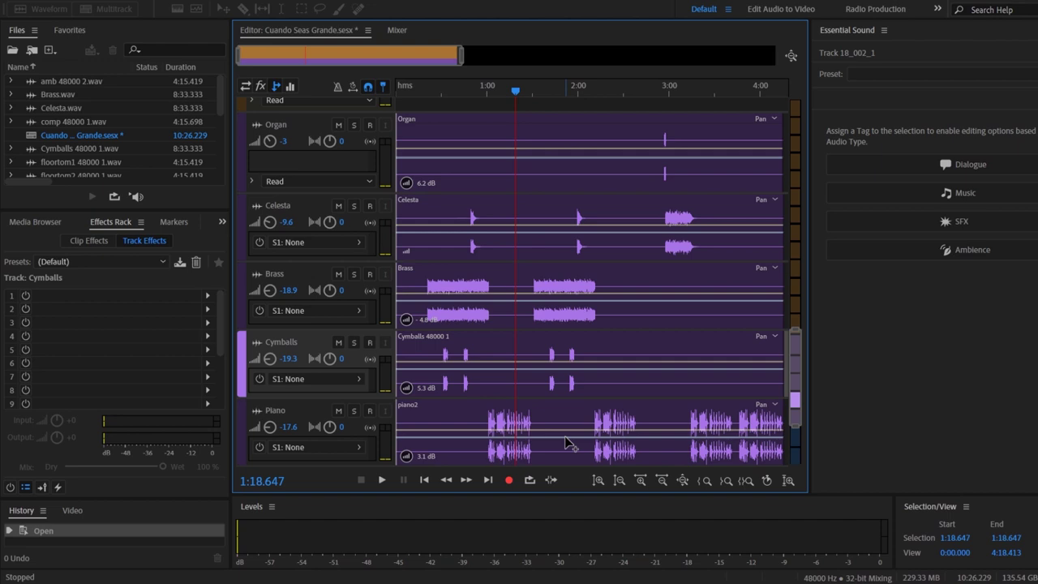